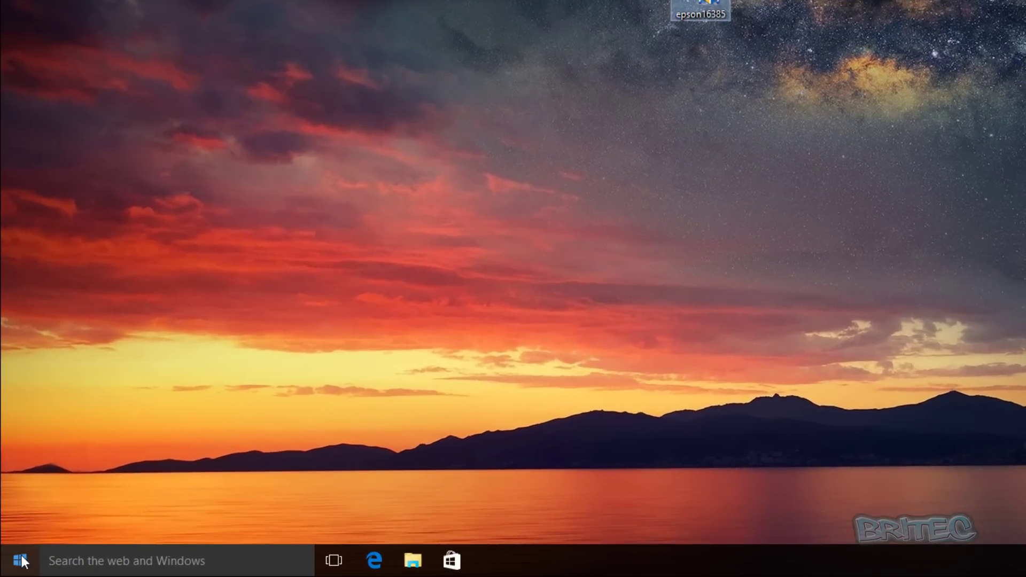
# - Search the Start menu for gpedit and launch the Local Group Policy Editor
pyautogui.click(22, 561)
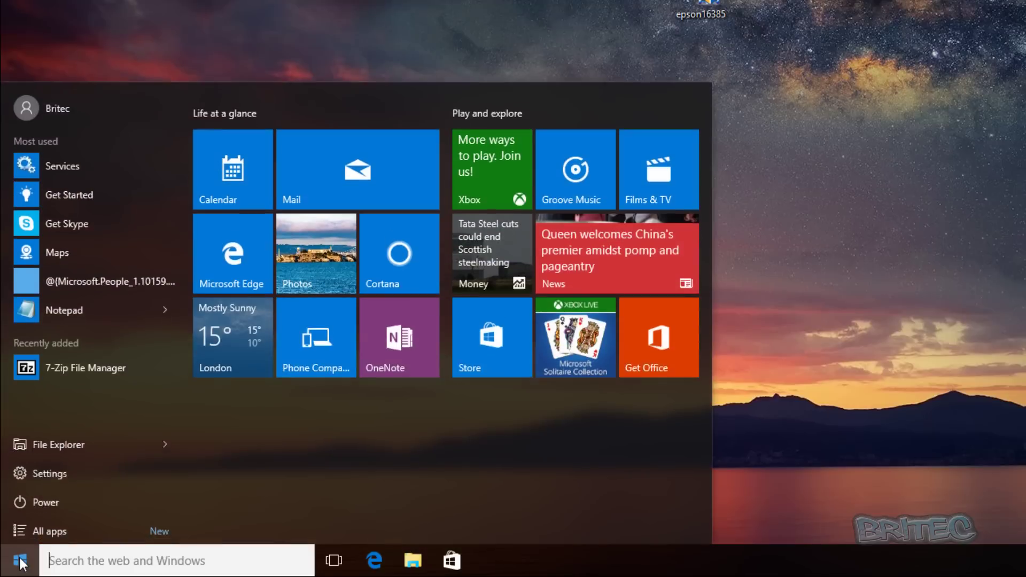
pyautogui.click(73, 561)
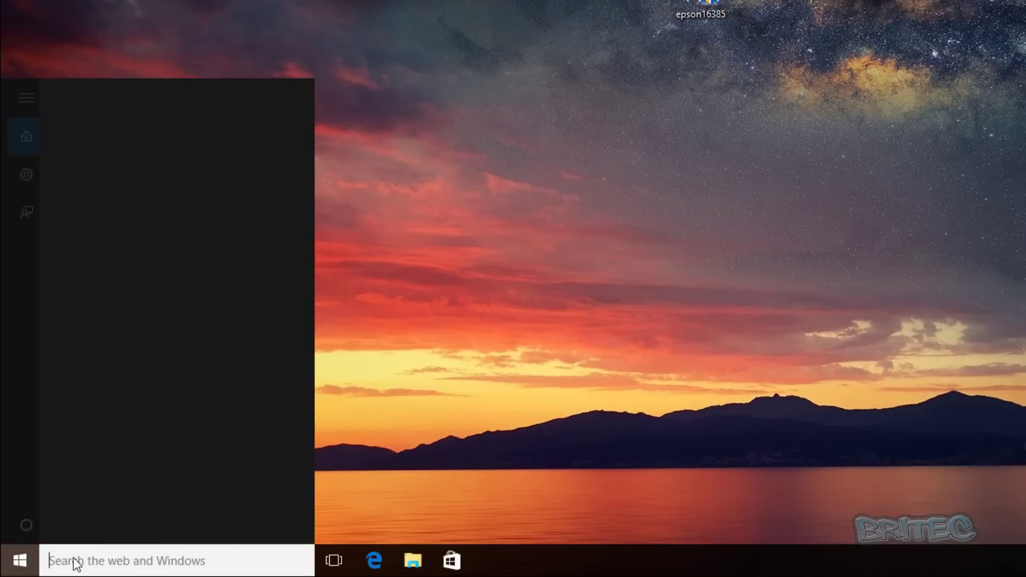
pyautogui.write('gpedit')
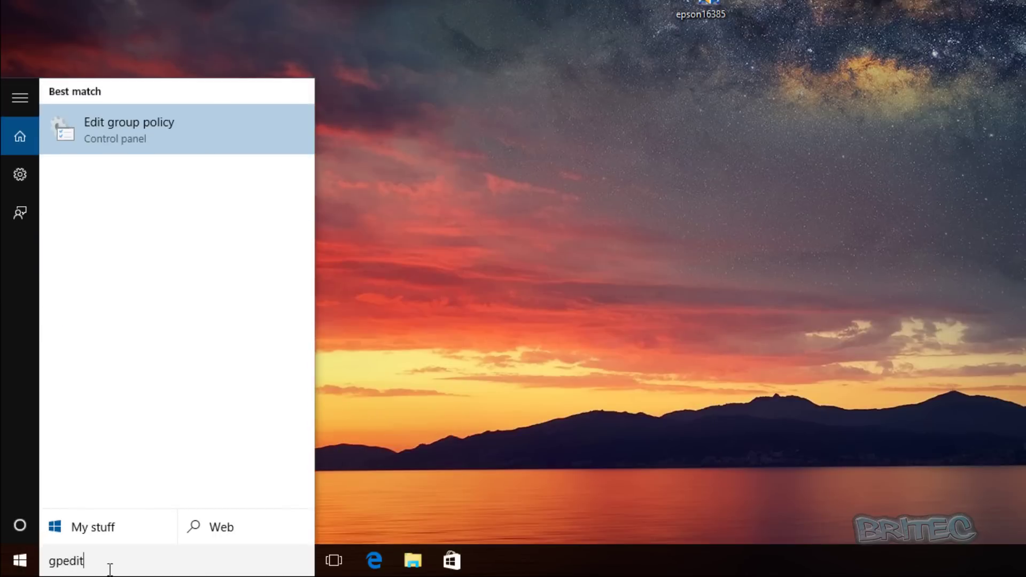
pyautogui.click(104, 134)
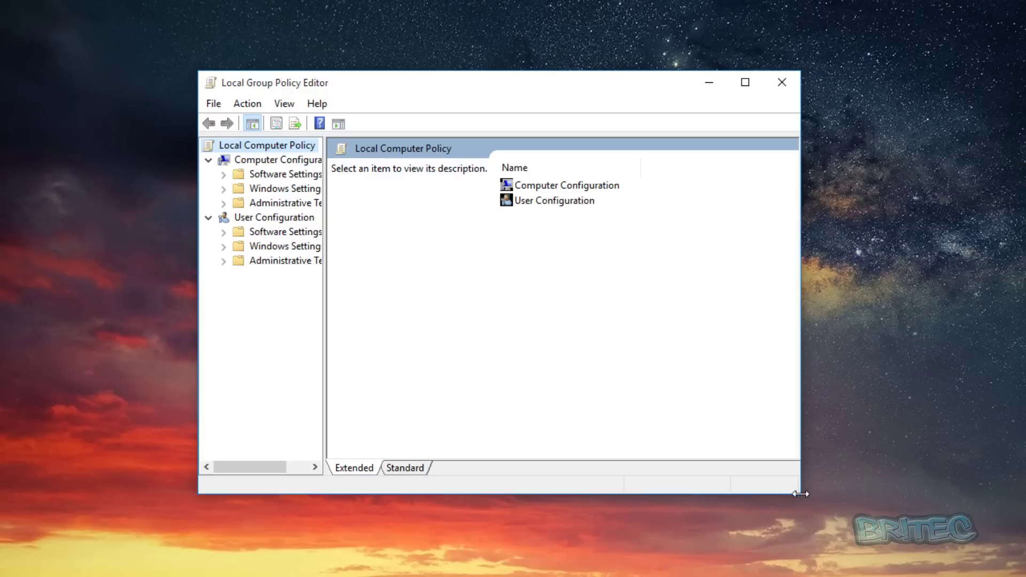
# - Enlarge the policy editor window and widen the tree pane so folder names show
pyautogui.moveTo(800, 493); pyautogui.dragTo(893, 493)
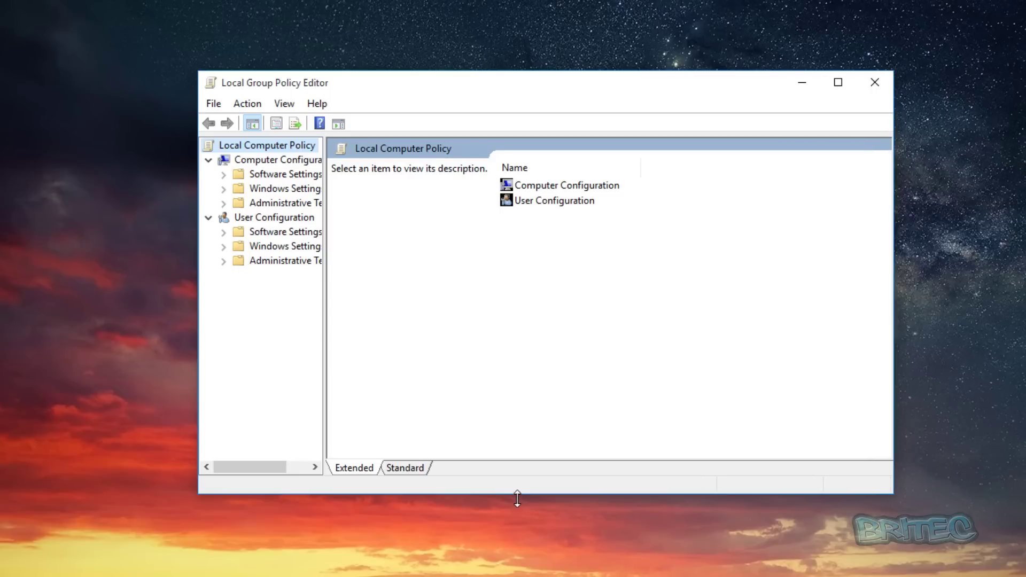
pyautogui.moveTo(517, 497); pyautogui.dragTo(518, 551)
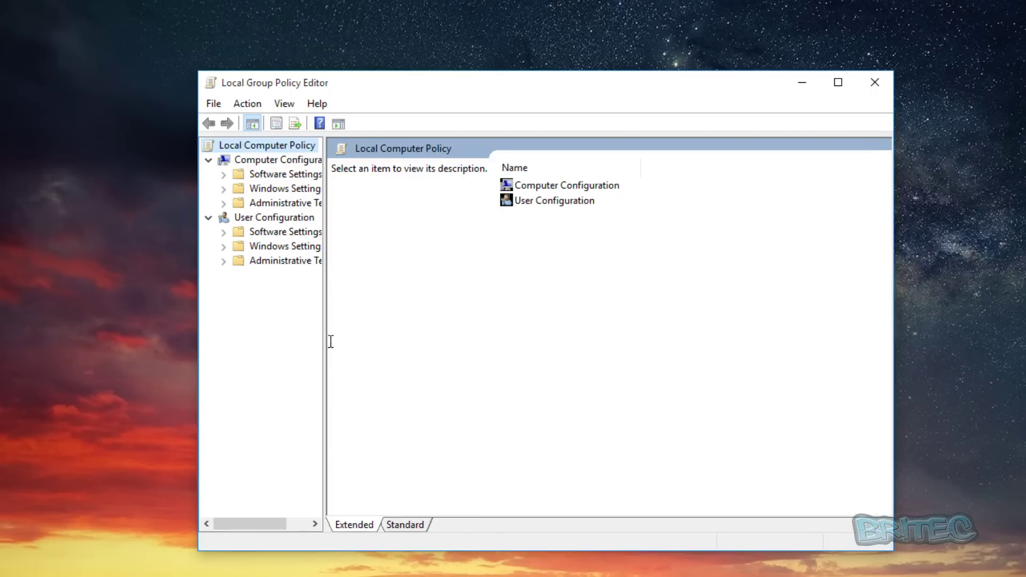
pyautogui.moveTo(324, 348); pyautogui.dragTo(385, 358)
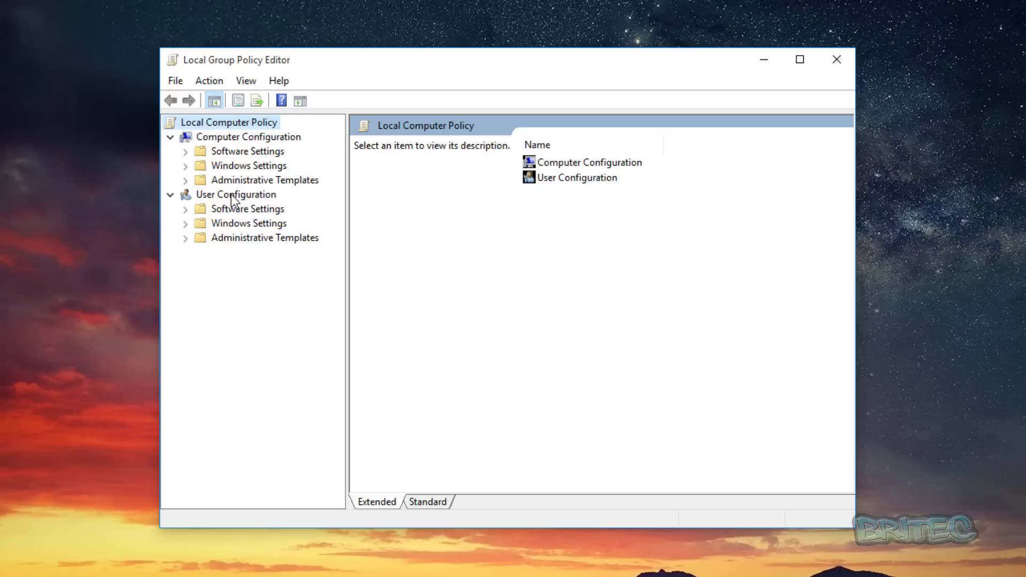
# - Expand User Configuration > Administrative Templates > System and widen the view to reveal the State column
pyautogui.click(268, 217)
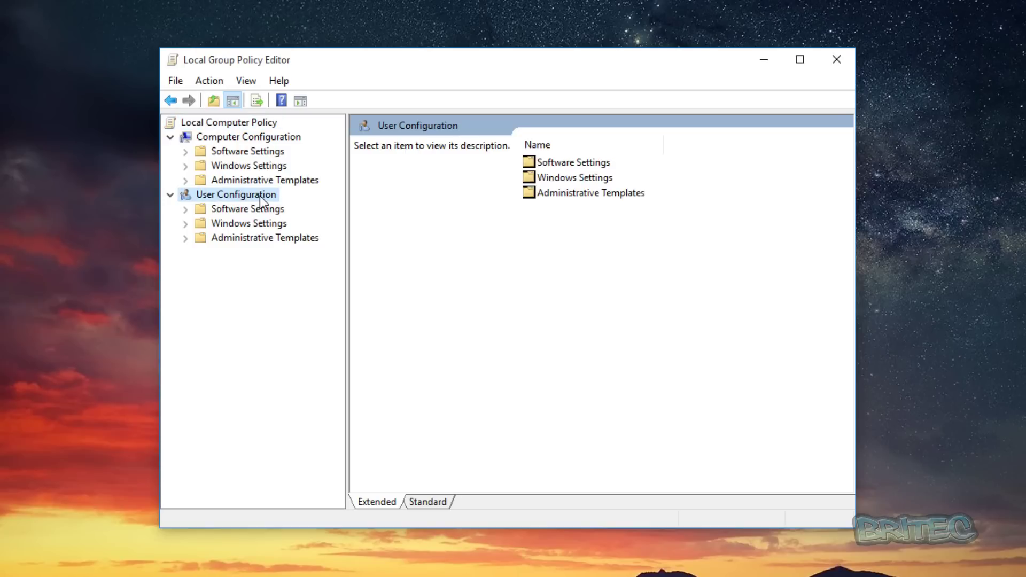
pyautogui.click(227, 238)
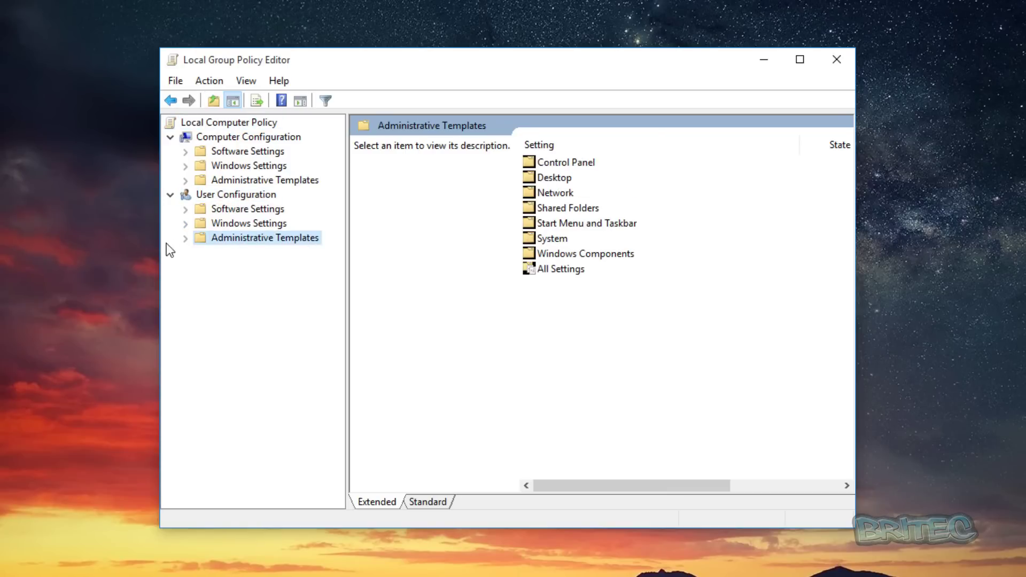
pyautogui.click(185, 239)
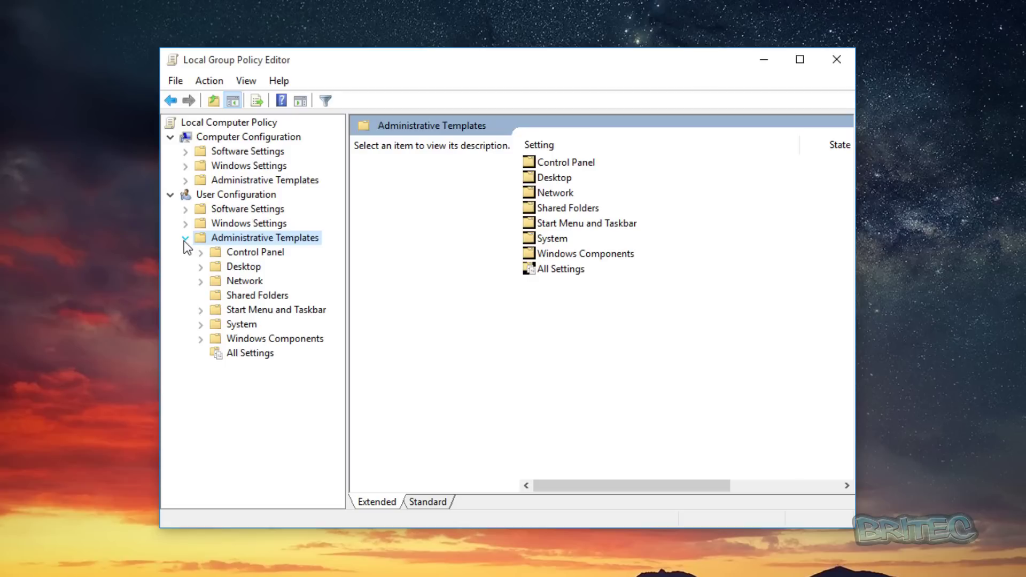
pyautogui.click(242, 326)
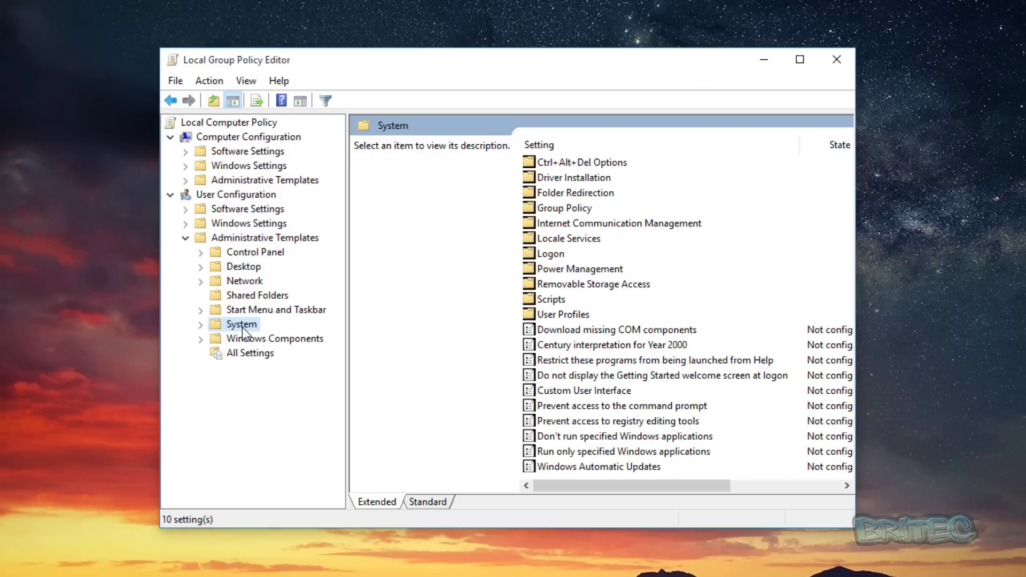
pyautogui.click(199, 326)
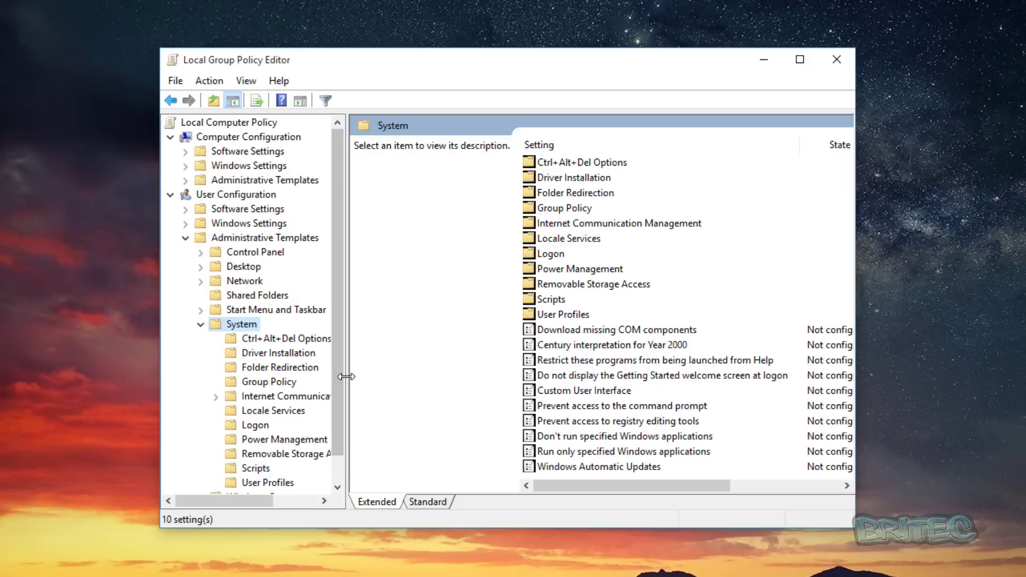
pyautogui.moveTo(346, 377); pyautogui.dragTo(390, 384)
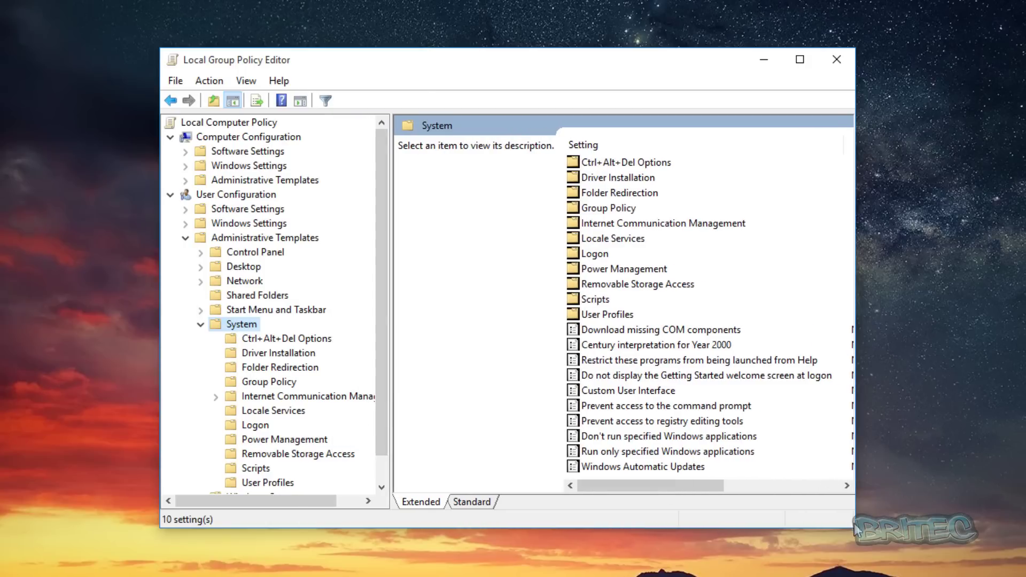
pyautogui.moveTo(853, 528); pyautogui.dragTo(936, 528)
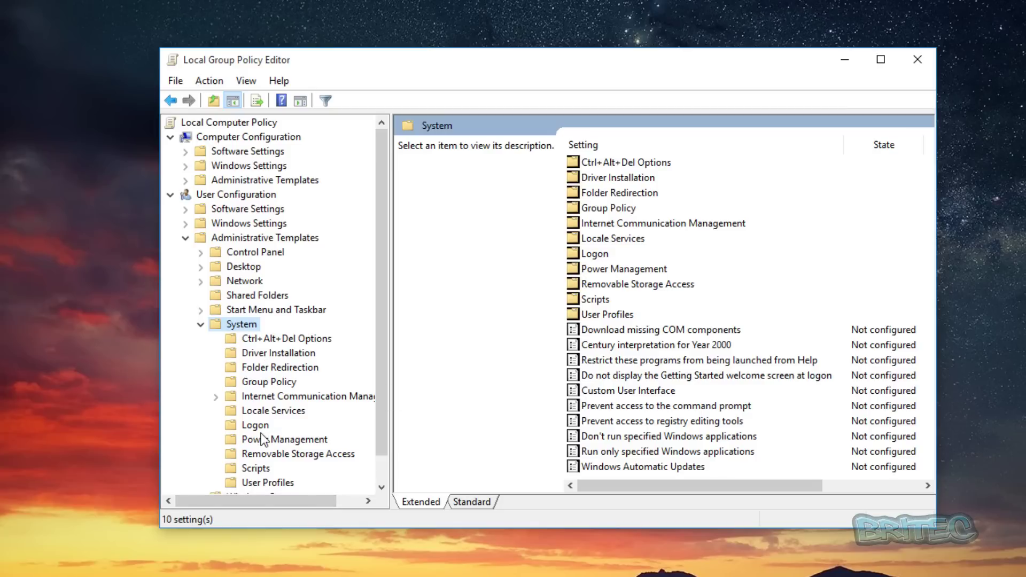
# - Open Driver Installation and read the 'Code signing for device drivers' description through its Ignore/Warn/Block options
pyautogui.click(274, 355)
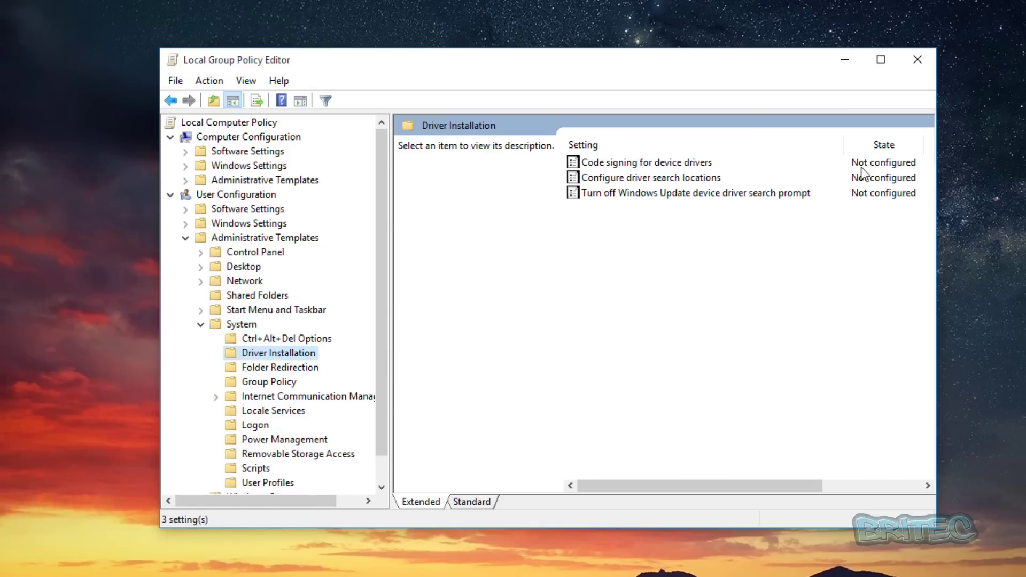
pyautogui.click(598, 164)
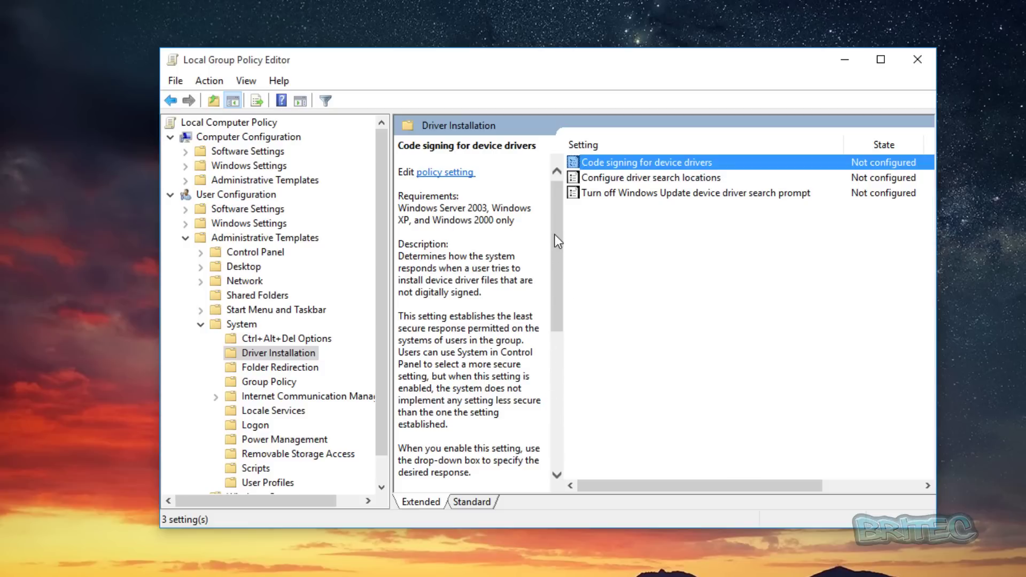
pyautogui.moveTo(554, 234); pyautogui.dragTo(550, 353)
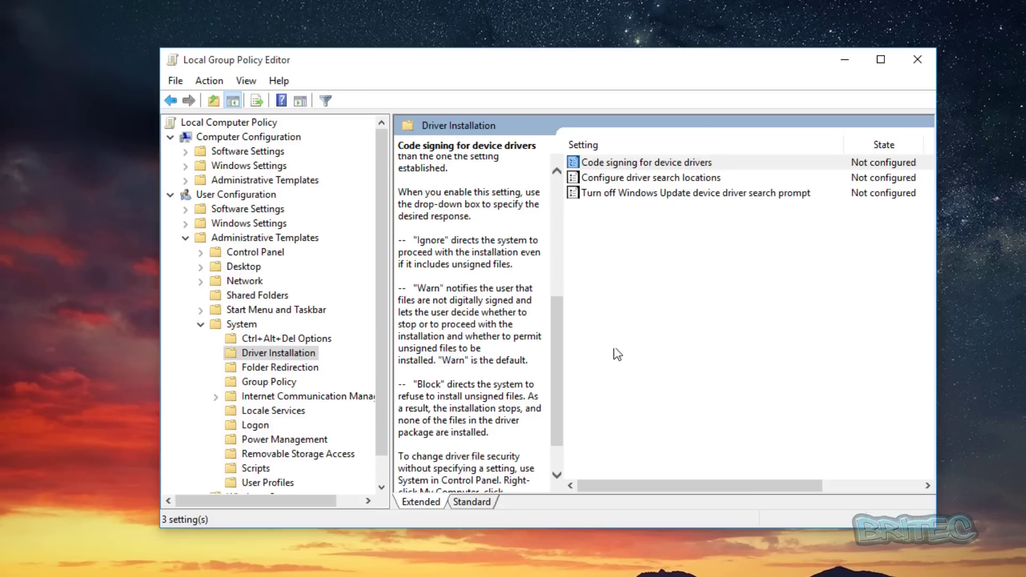
# - Enable 'Code signing for device drivers' and set the unsigned-driver response to Ignore
pyautogui.doubleClick(588, 162)
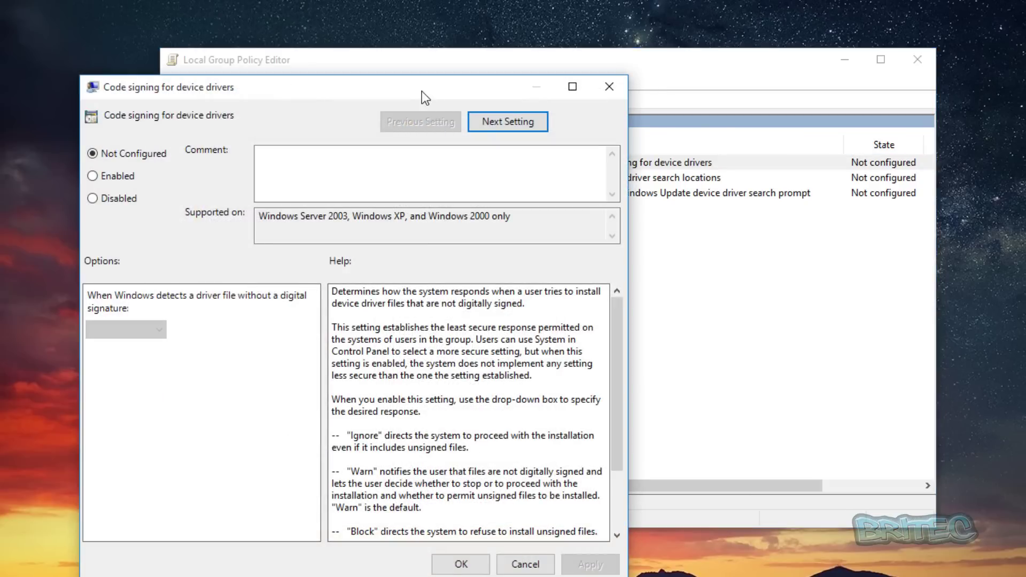
pyautogui.moveTo(421, 90); pyautogui.dragTo(632, 59)
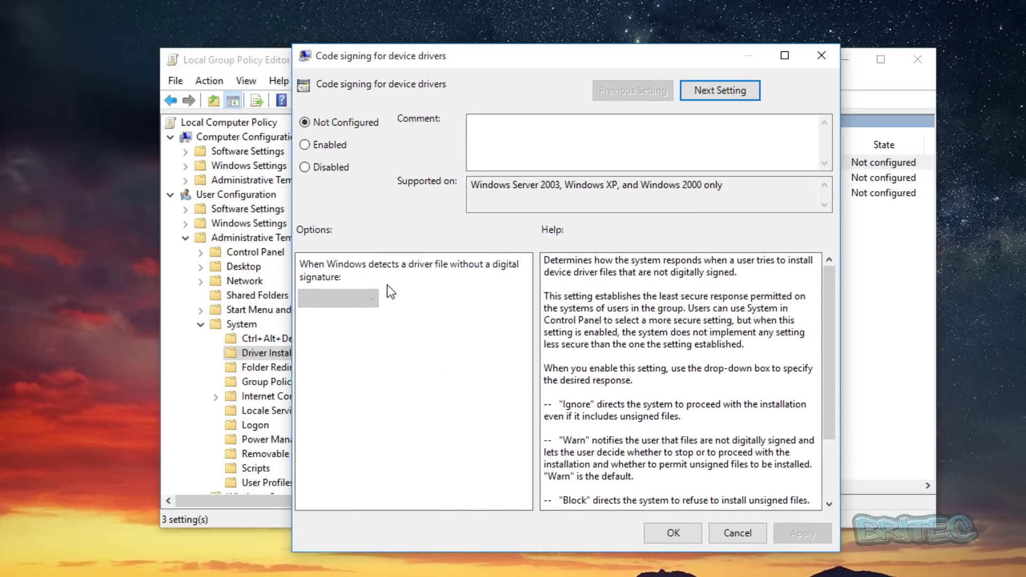
pyautogui.click(314, 145)
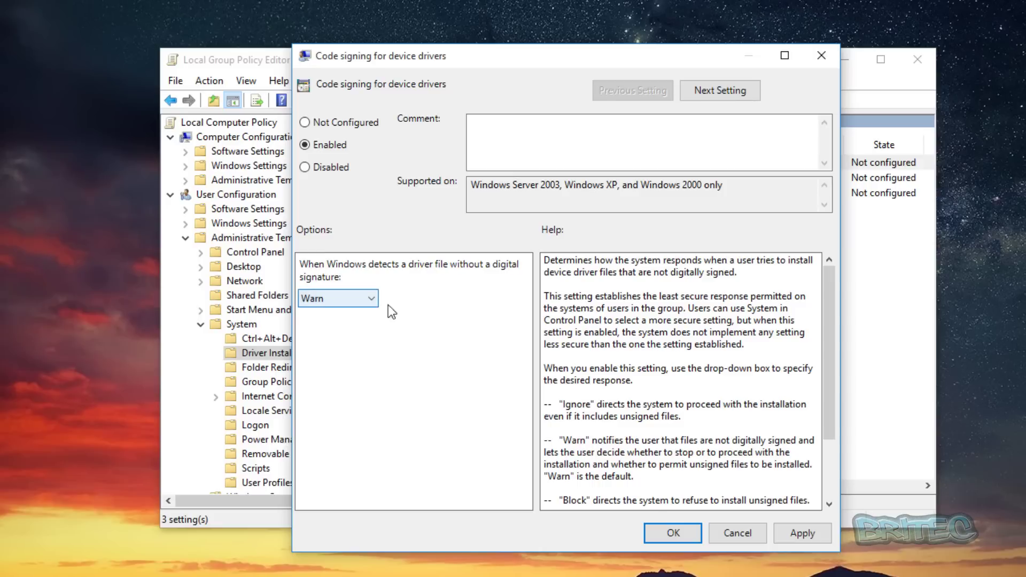
pyautogui.click(365, 302)
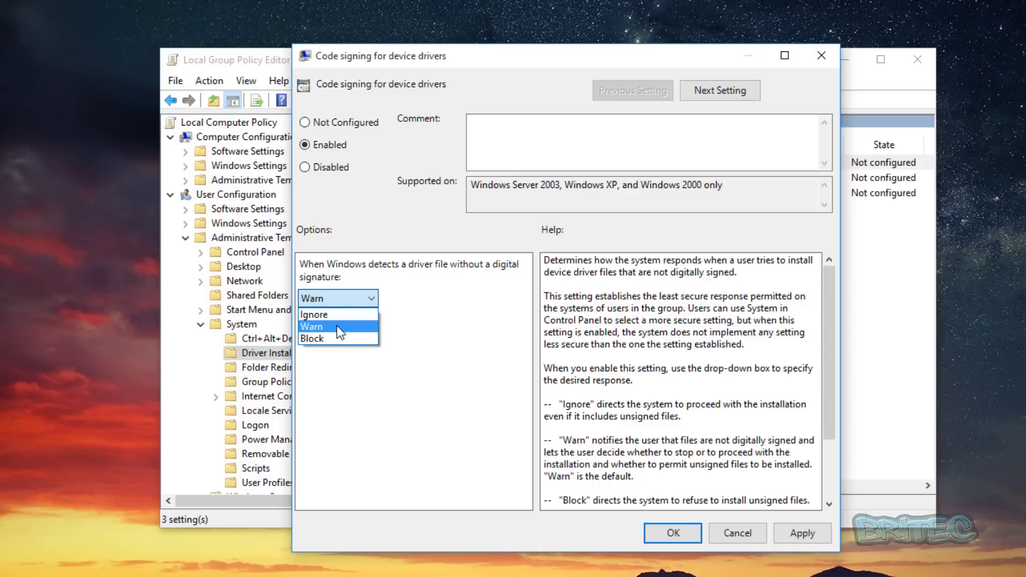
pyautogui.click(337, 326)
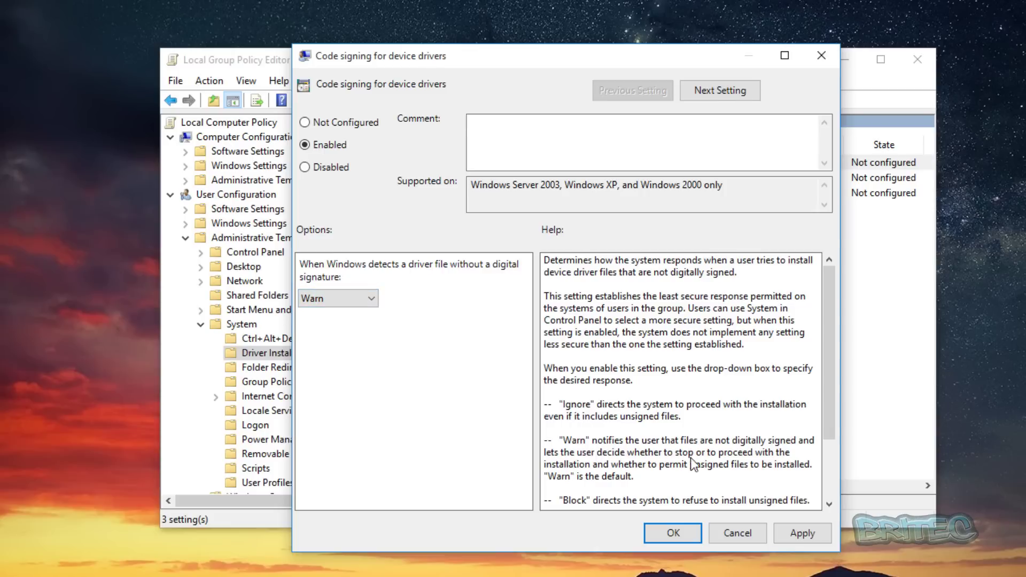
pyautogui.click(350, 299)
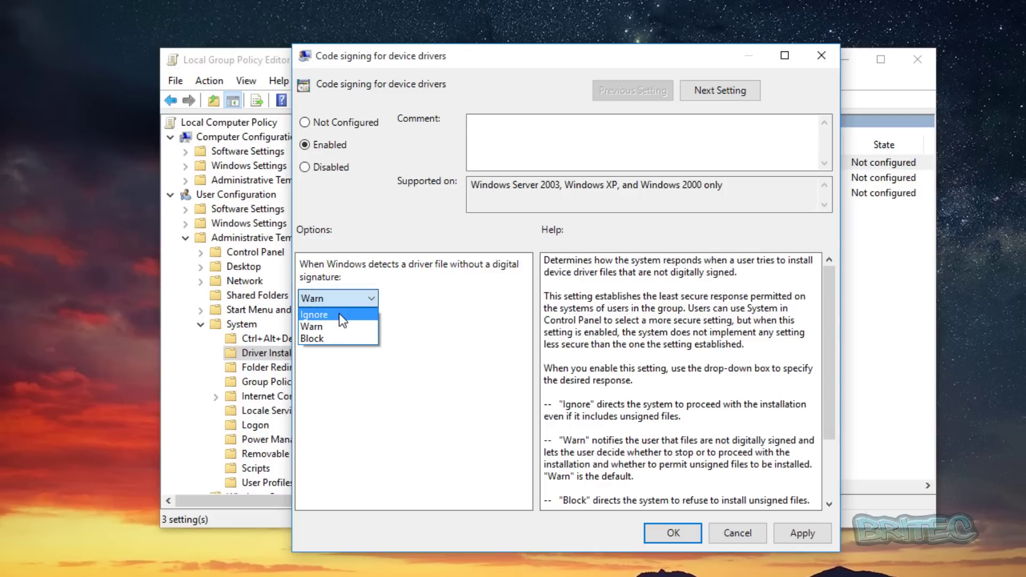
pyautogui.click(347, 314)
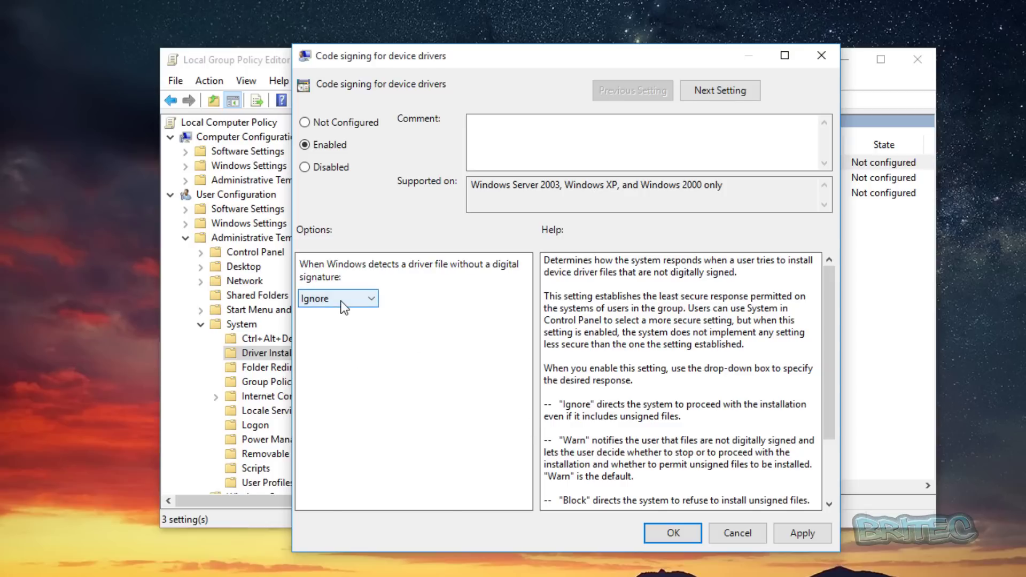
# - Apply and confirm the enabled policy, then close the Group Policy Editor
pyautogui.click(793, 537)
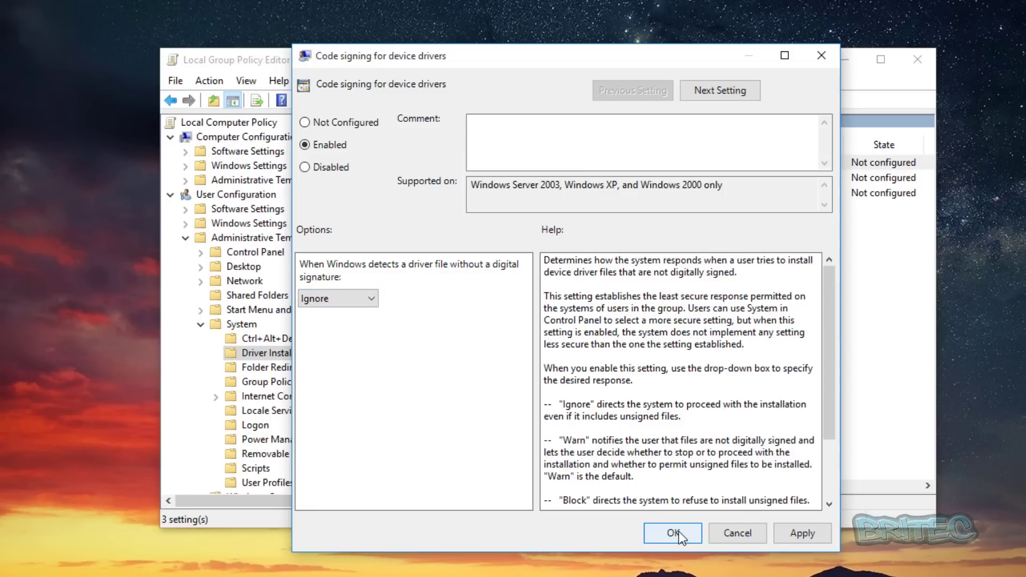
pyautogui.click(802, 533)
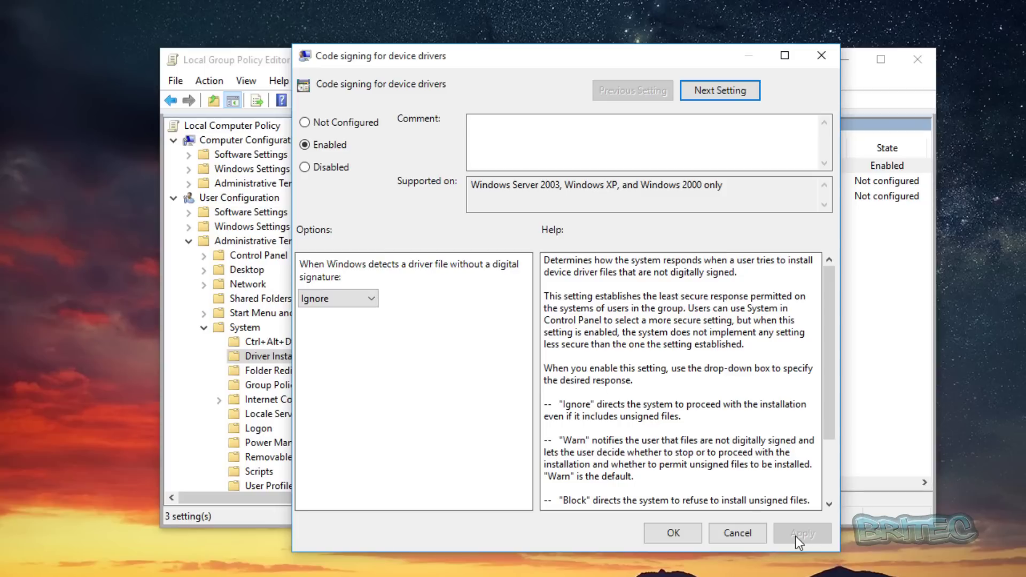
pyautogui.click(689, 534)
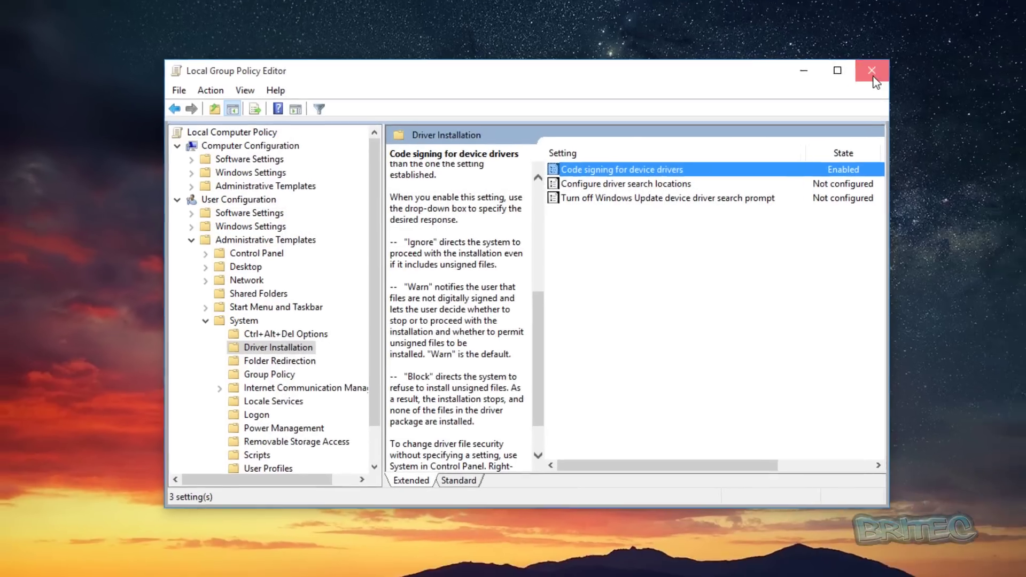
pyautogui.click(918, 60)
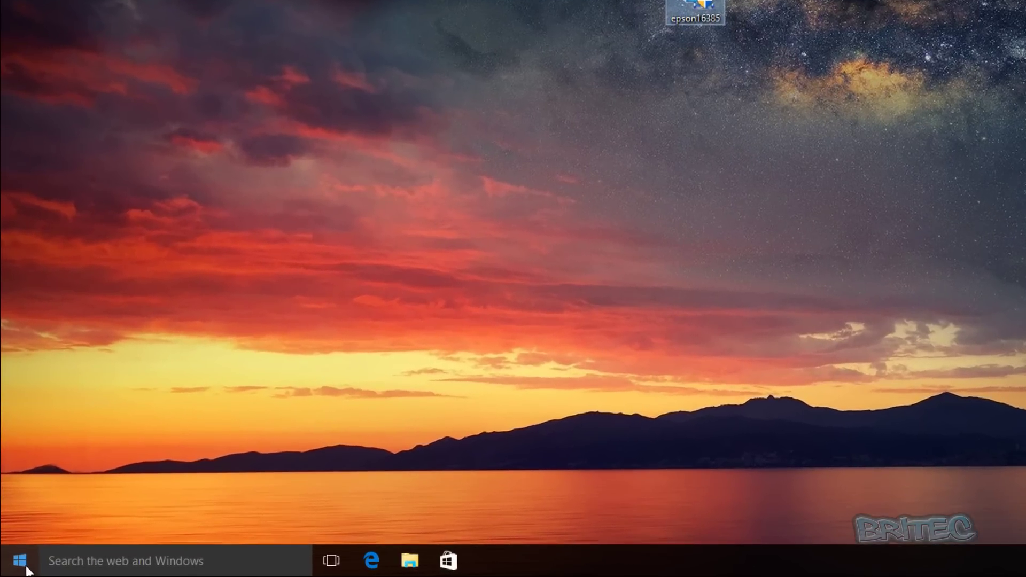
# - Launch Registry Editor via a regedit Start search and approve the User Account Control prompt
pyautogui.click(16, 568)
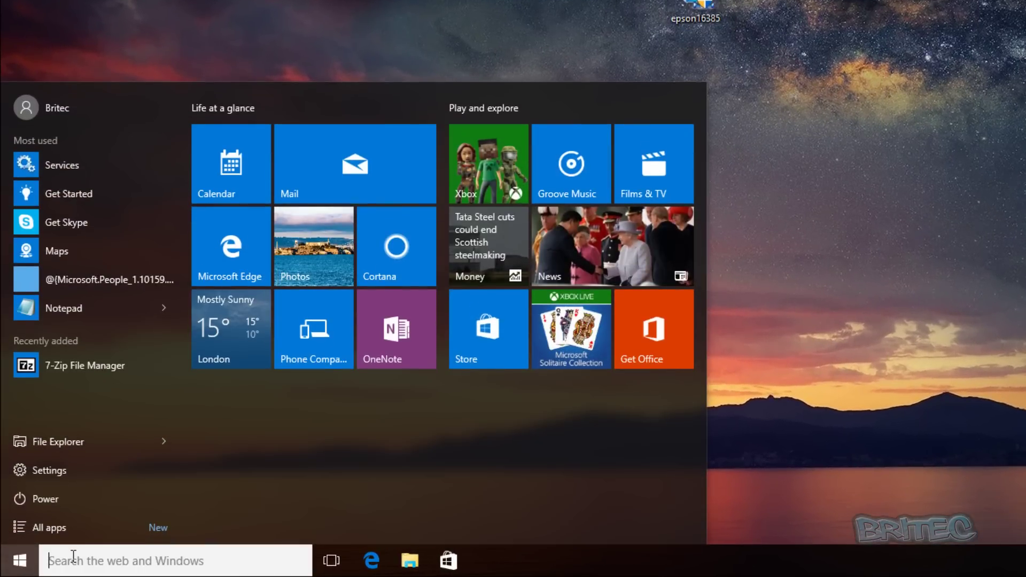
pyautogui.write('re')
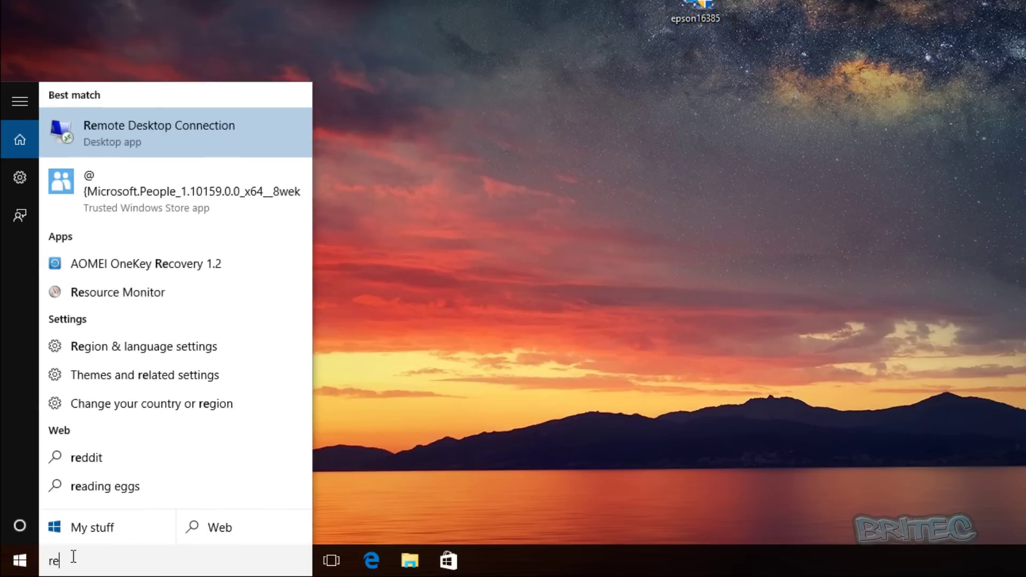
pyautogui.write('gedit')
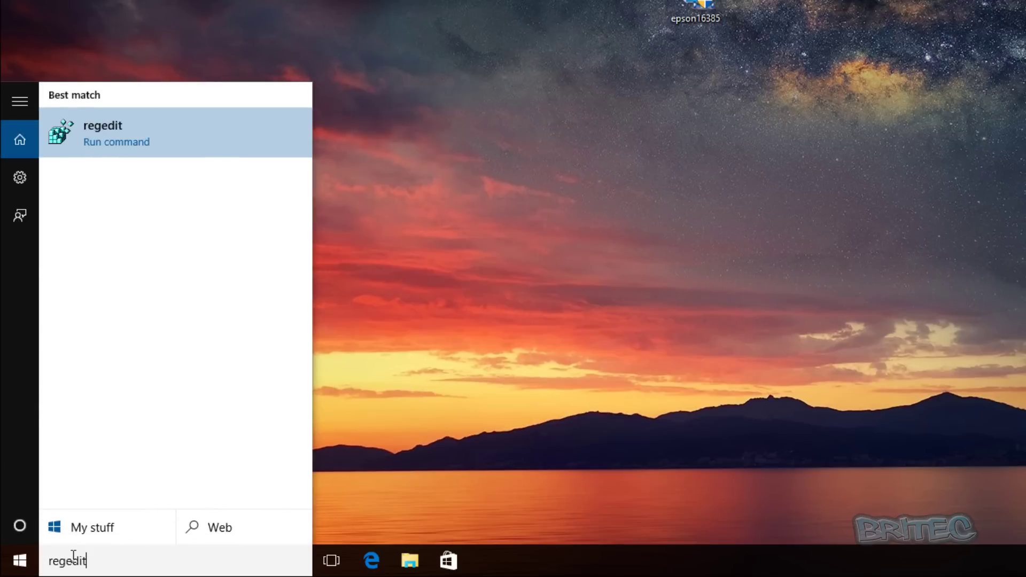
pyautogui.click(96, 129)
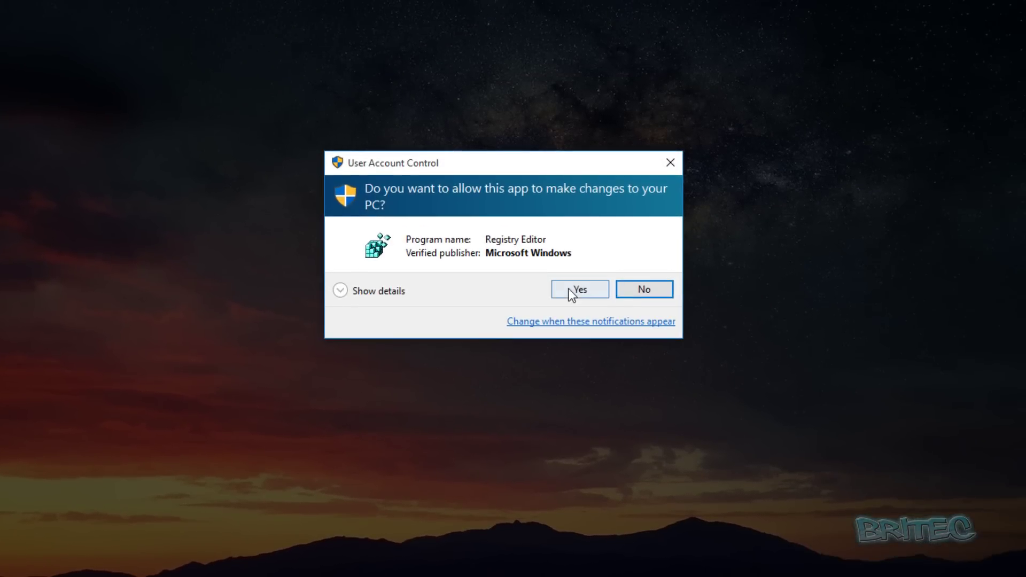
pyautogui.click(802, 175)
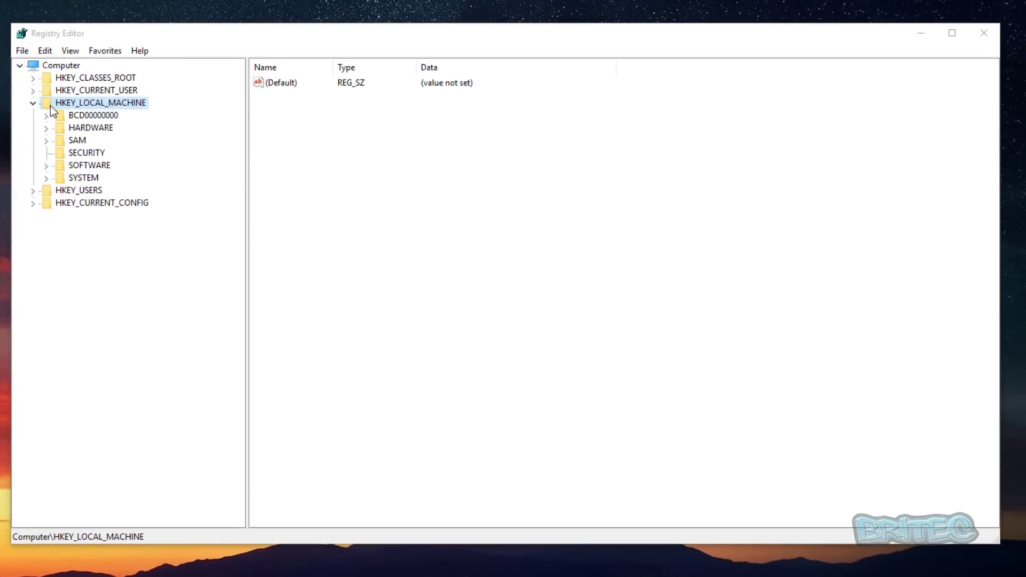
# - Navigate to HKLM\SOFTWARE\Microsoft\Driver Signing and select its Policy binary value
pyautogui.click(80, 166)
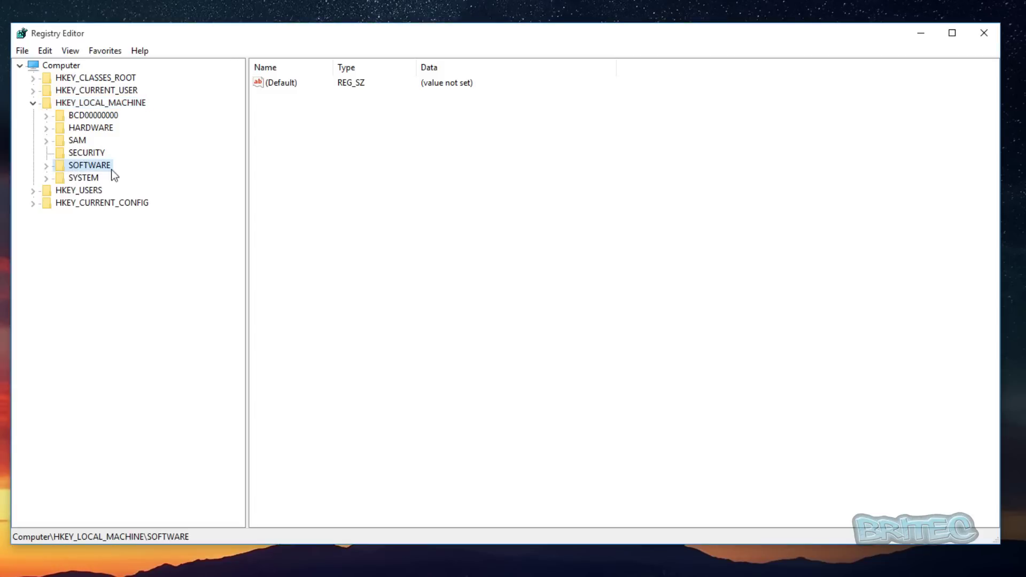
pyautogui.click(46, 166)
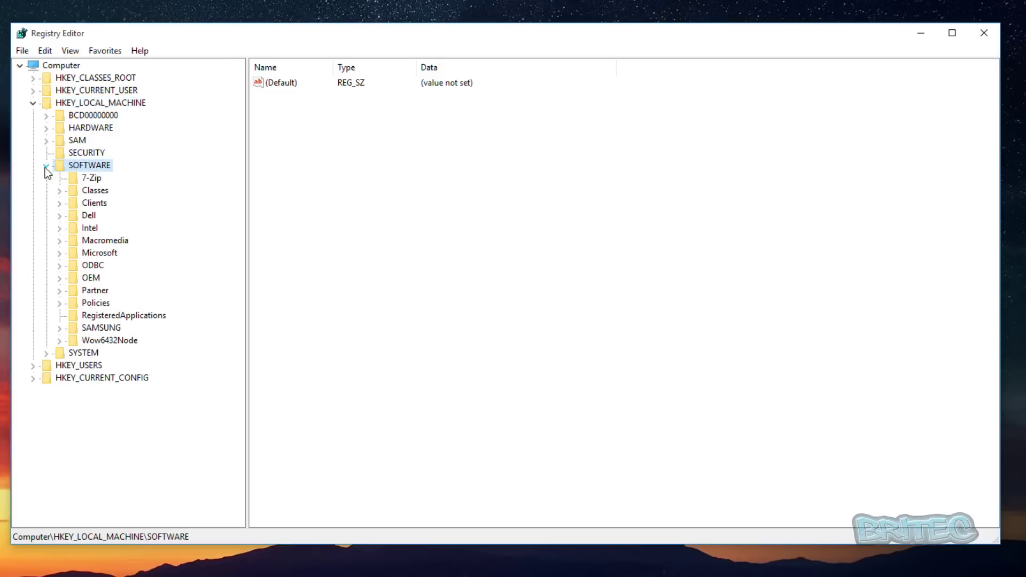
pyautogui.click(100, 254)
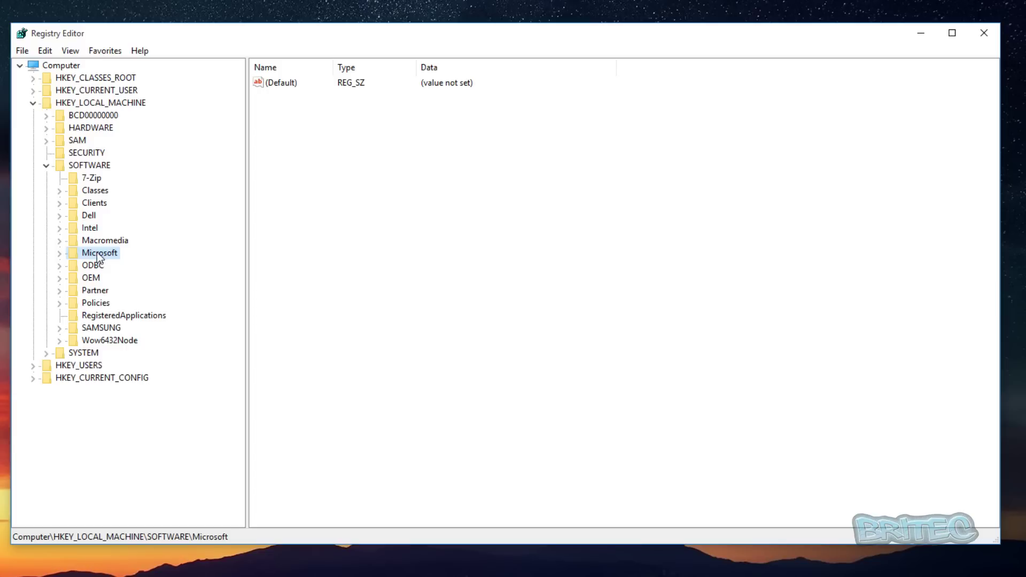
pyautogui.click(58, 254)
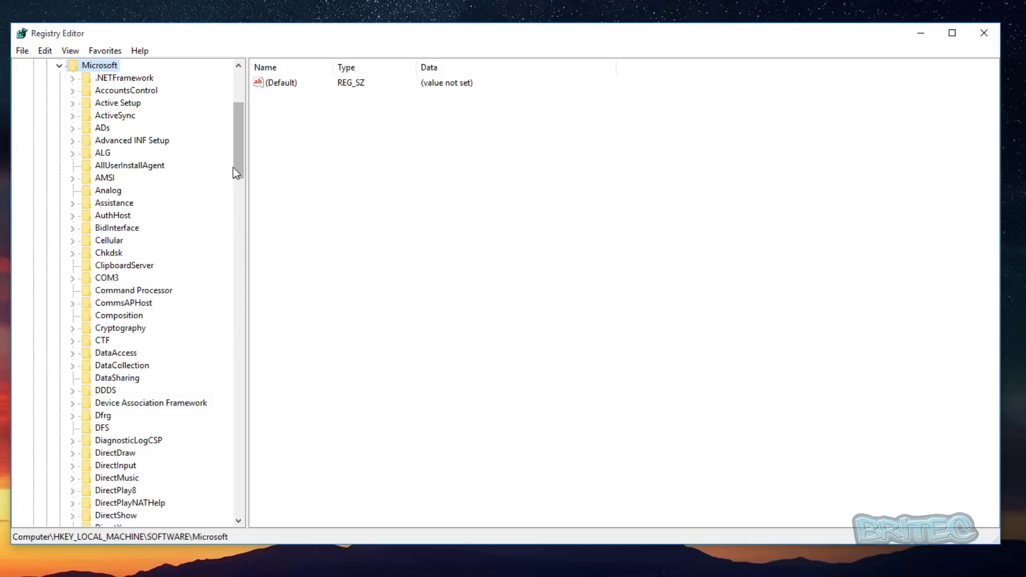
pyautogui.moveTo(239, 164); pyautogui.dragTo(239, 202)
pyautogui.click(120, 329)
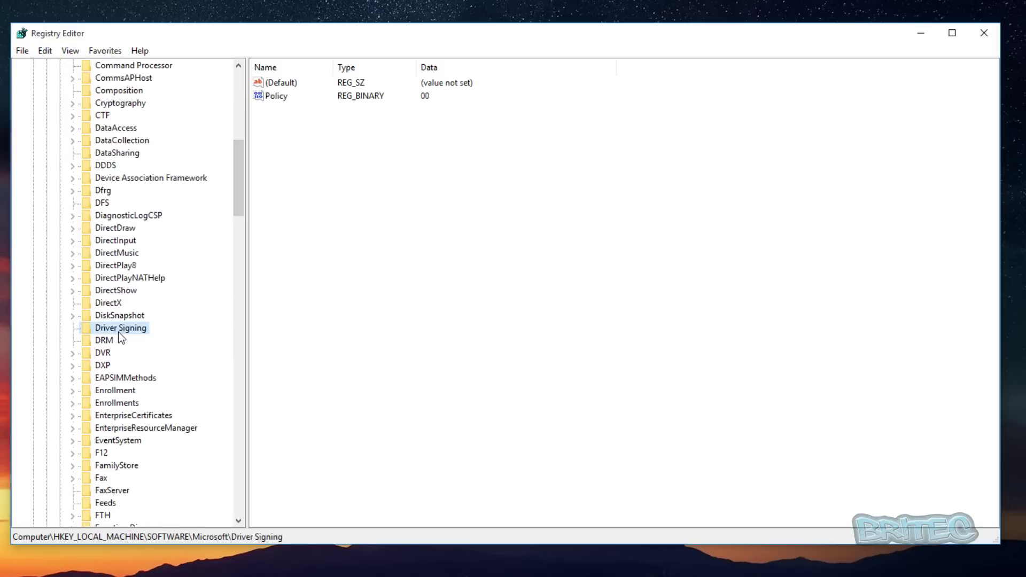
pyautogui.click(278, 96)
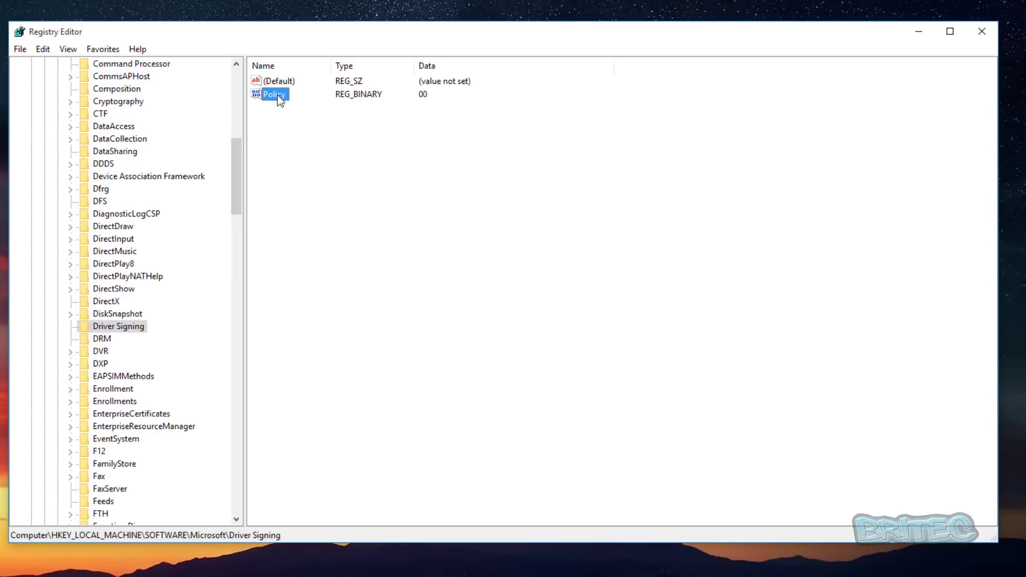
pyautogui.doubleClick(277, 96)
pyautogui.moveTo(155, 102); pyautogui.dragTo(353, 132)
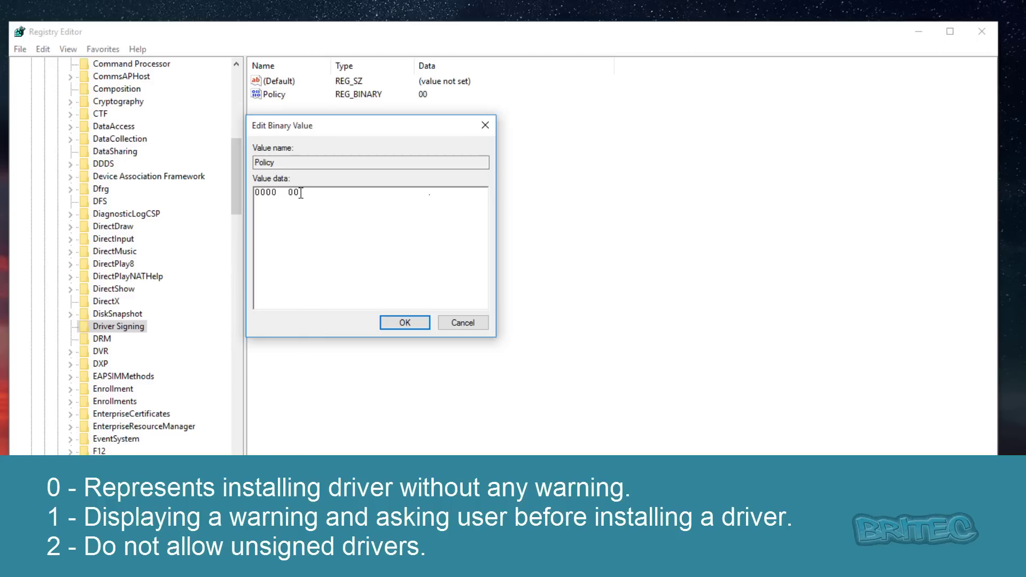
pyautogui.doubleClick(300, 192)
pyautogui.write('01')
pyautogui.press('BackSpace')
pyautogui.press('BackSpace')
pyautogui.write('00')
# - Confirm the Driver Signing Policy binary data unchanged at 00
pyautogui.click(403, 327)
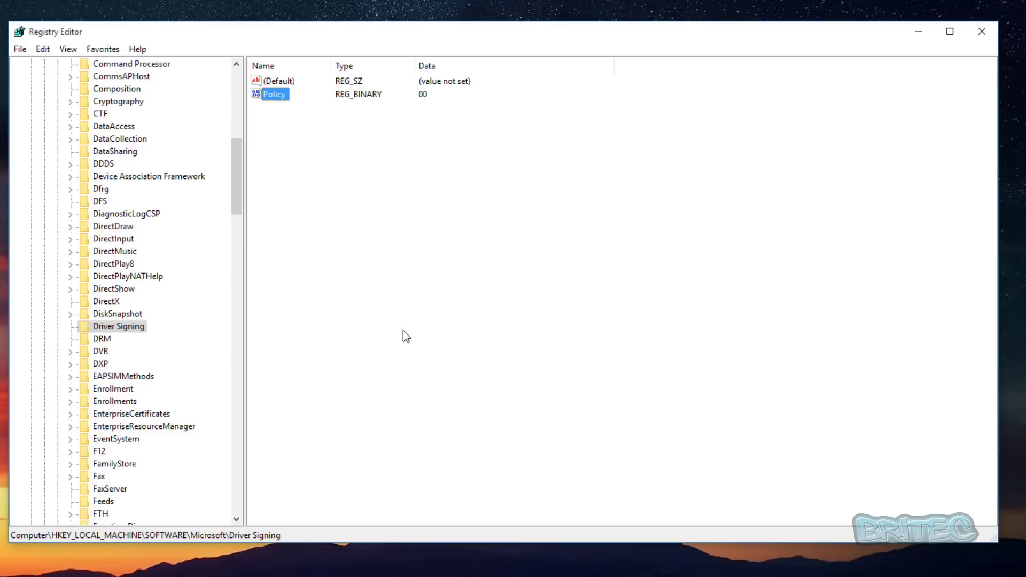